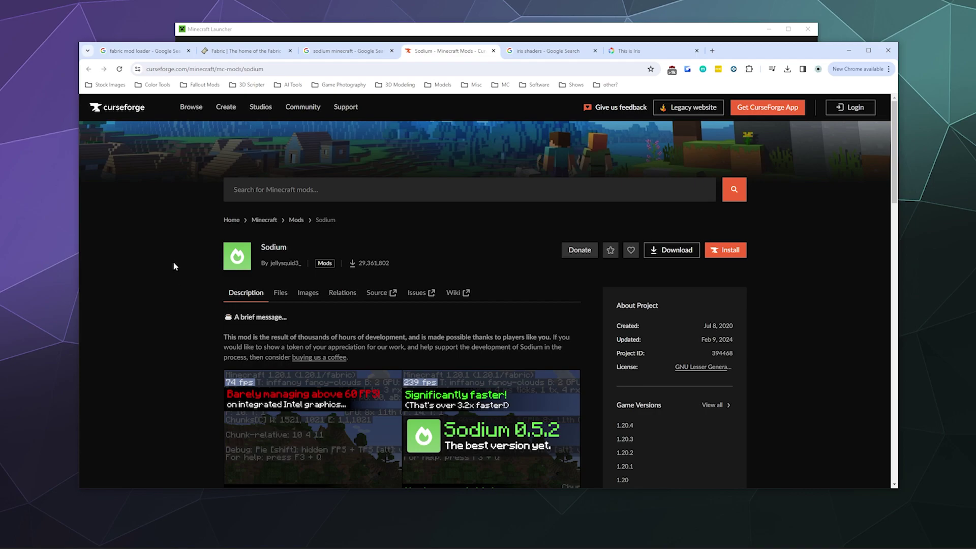
Step: Examine the Sodium mod page for its description, installation guide, supported game versions, mod loaders and recent files
scroll(539, 244, down, 8)
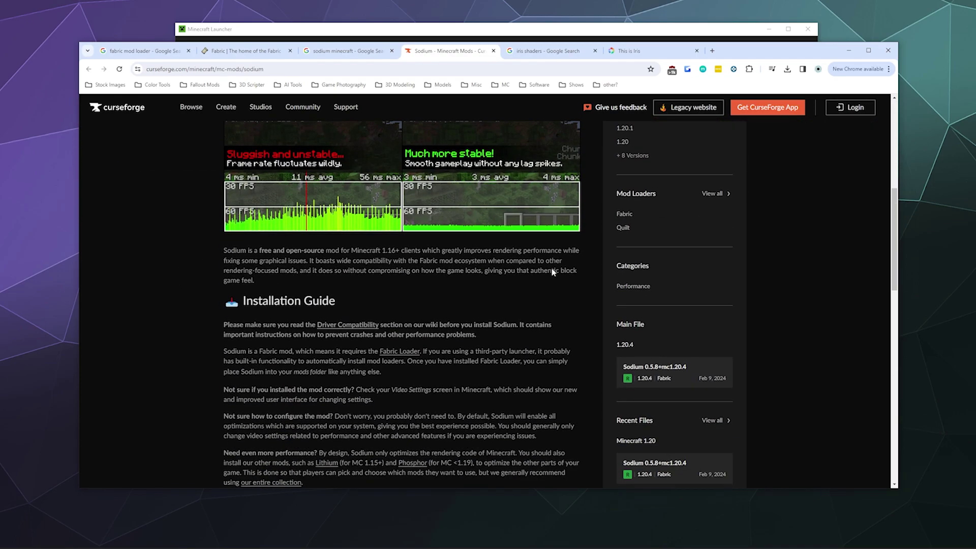
scroll(552, 272, up, 7)
scroll(552, 273, up, 1)
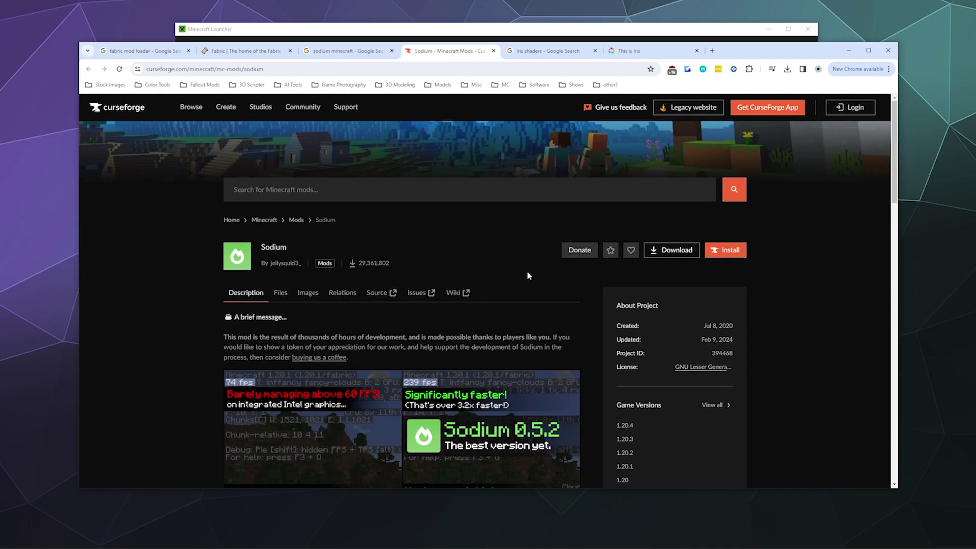
scroll(801, 301, down, 6)
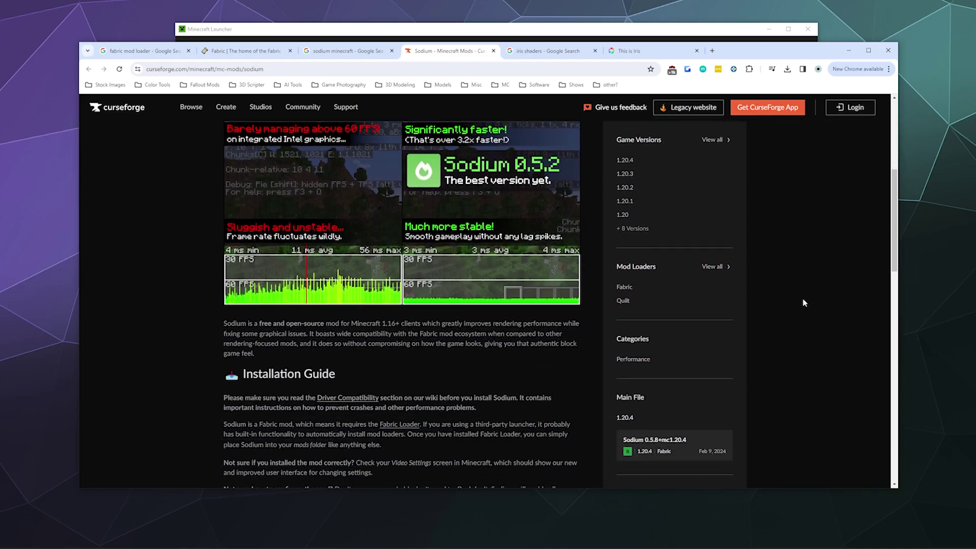
scroll(803, 302, down, 3)
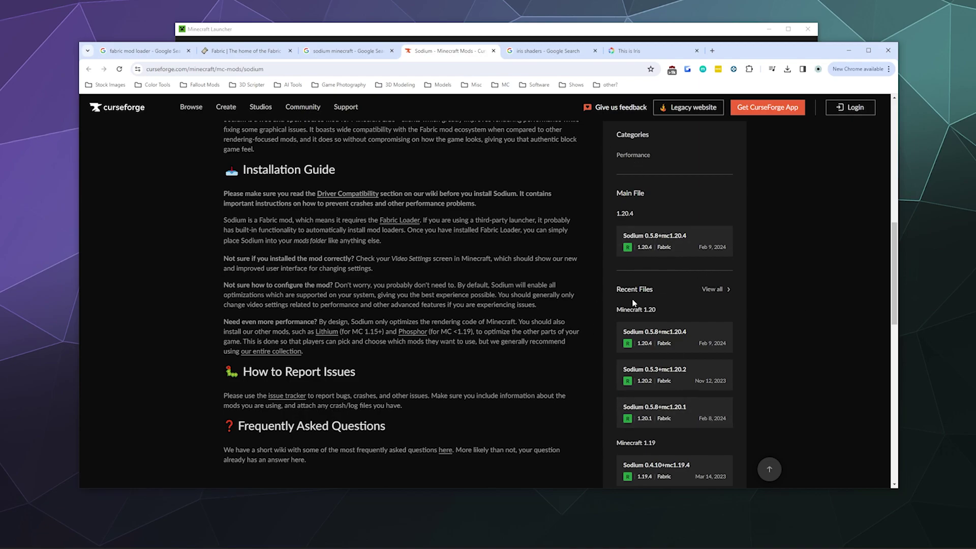
scroll(605, 247, up, 1)
scroll(602, 269, up, 10)
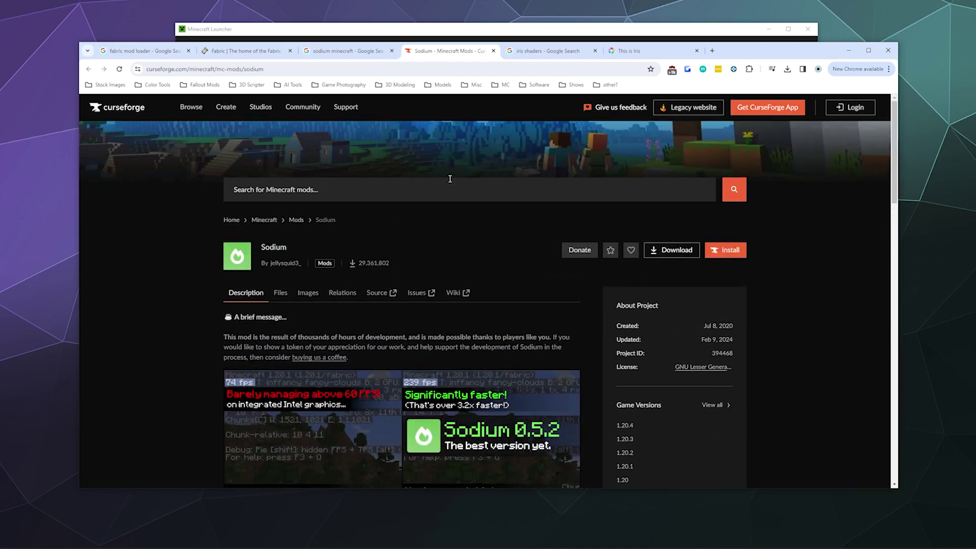
Step: Download Sodium 0.5.8 for Minecraft 1.20.4 (Fabric) and save the jar in the Minecraft Shaders folder
click(661, 250)
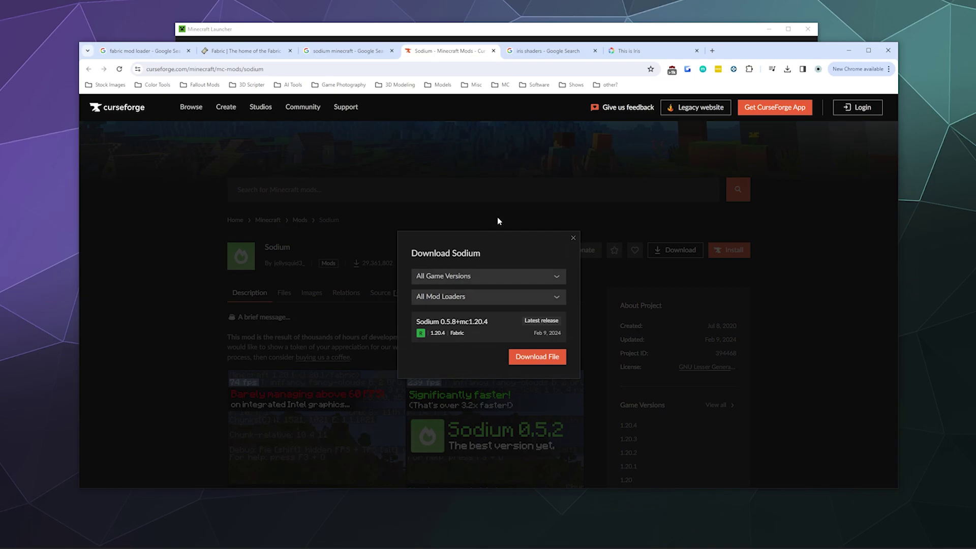
click(556, 357)
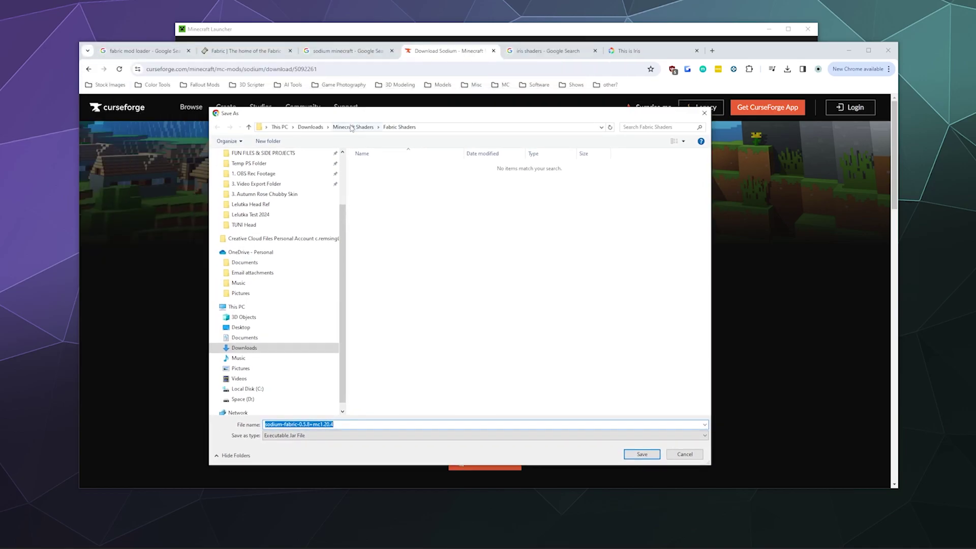
click(351, 127)
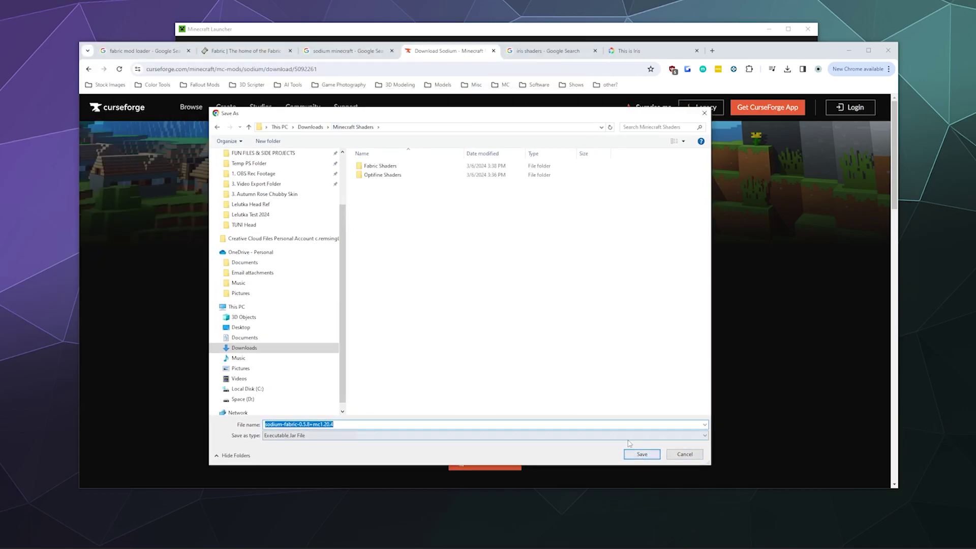
click(642, 454)
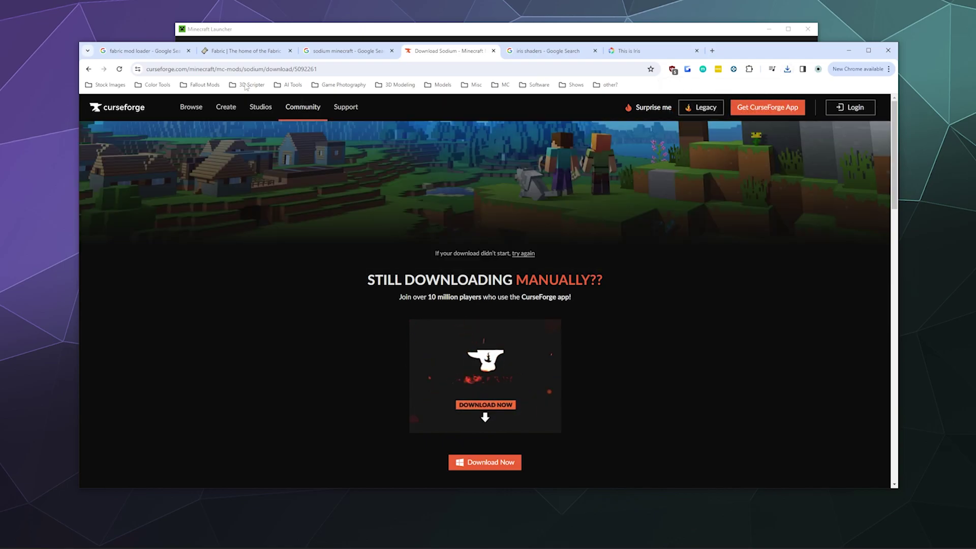
Step: Download the universal jar of the Fabric installer from fabricmc.net and save it in the Minecraft Shaders folder
click(143, 51)
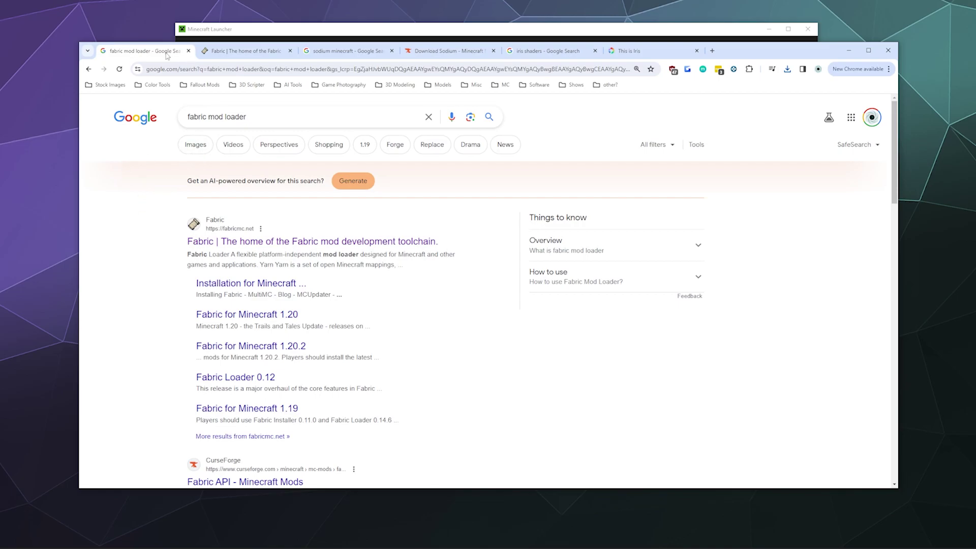
click(239, 51)
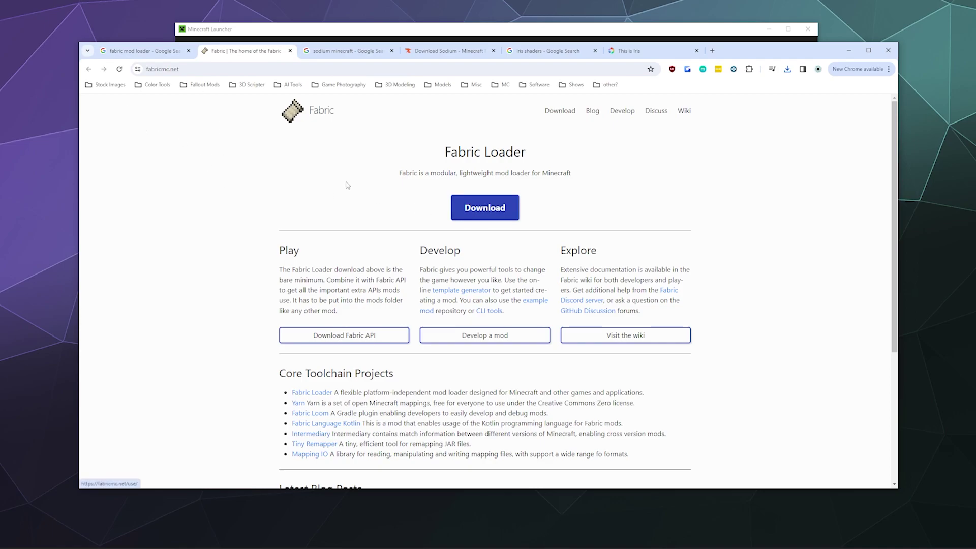
click(477, 215)
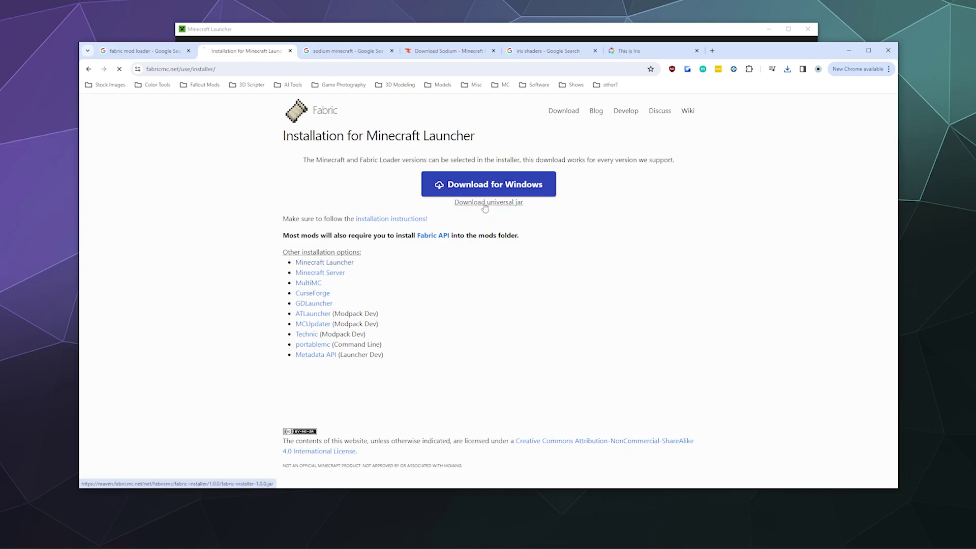
click(484, 206)
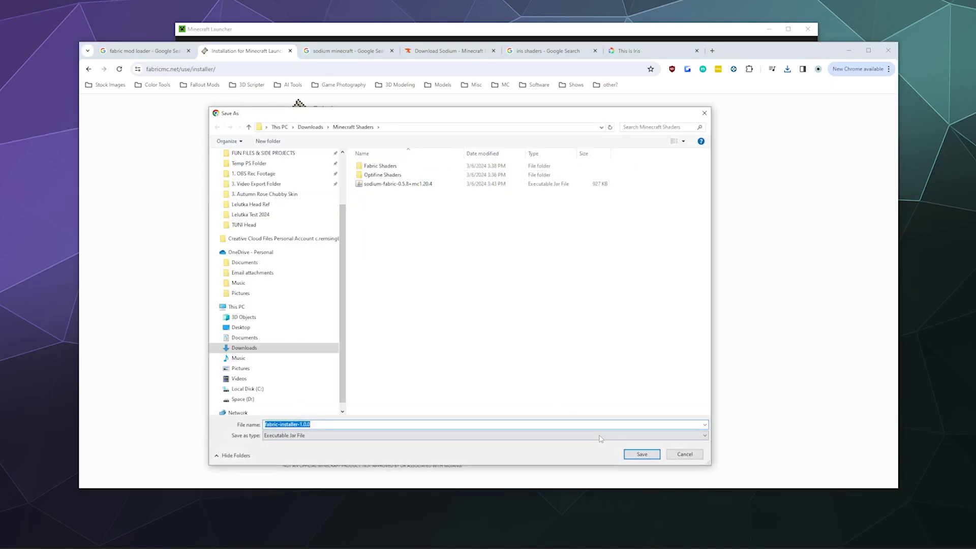
click(641, 454)
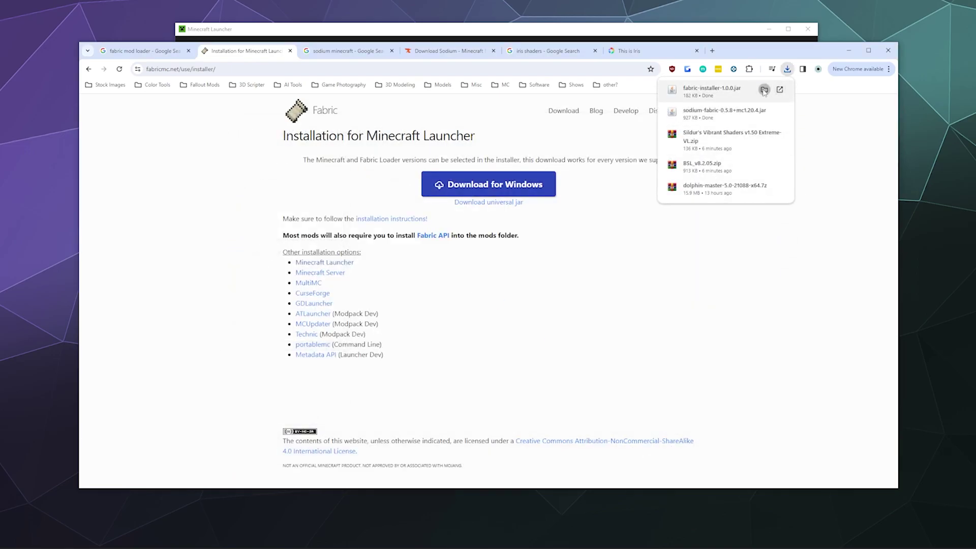
Step: Show the downloaded Fabric installer in its folder and check it alongside the Sodium jar
click(764, 89)
drag(511, 241, 520, 137)
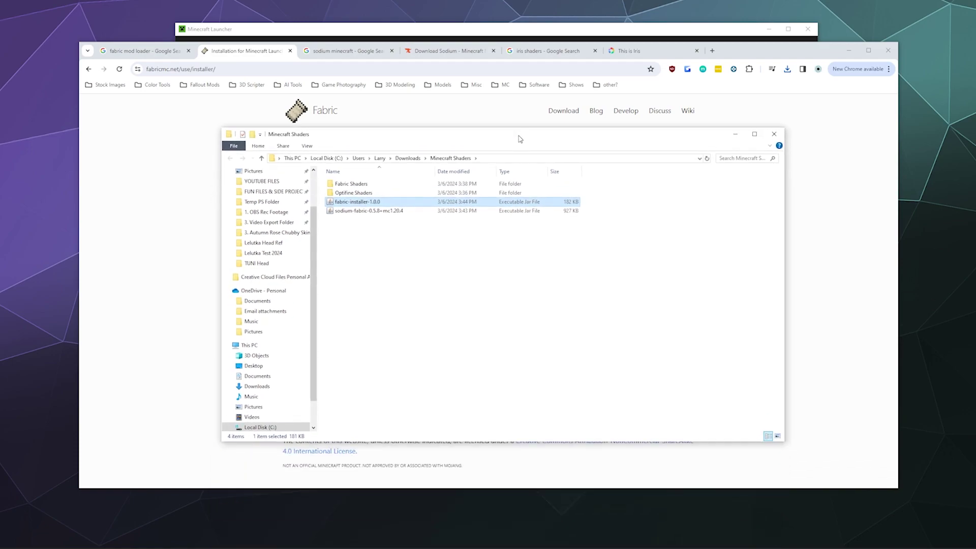
click(356, 211)
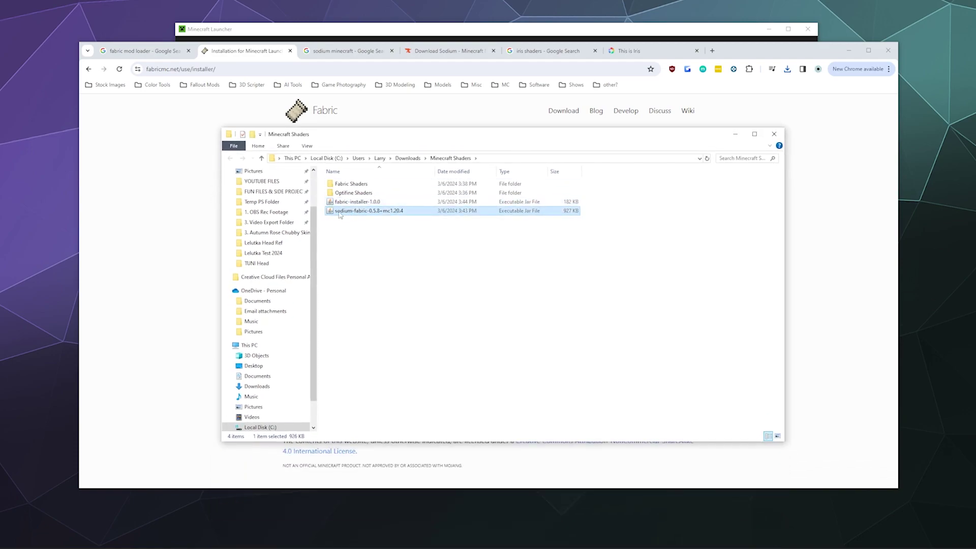
click(351, 203)
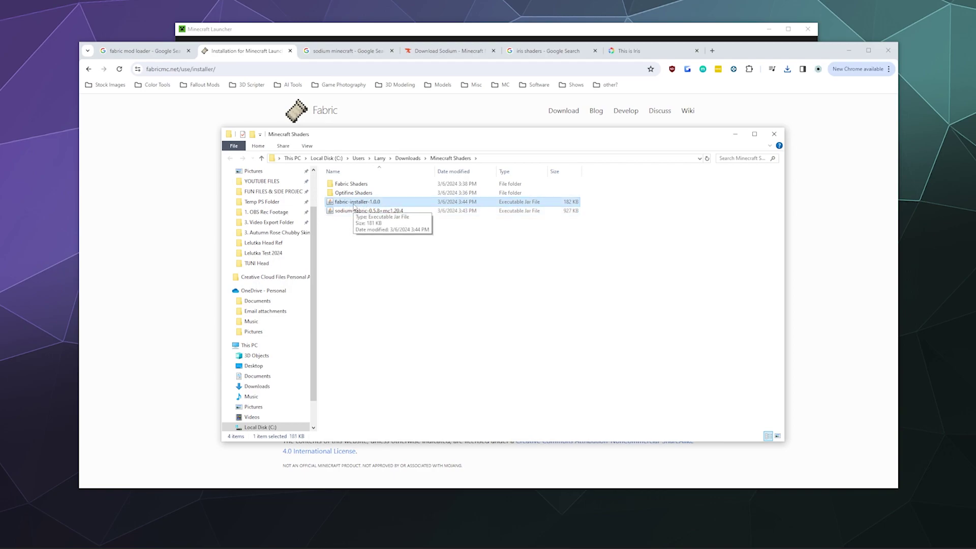
click(345, 211)
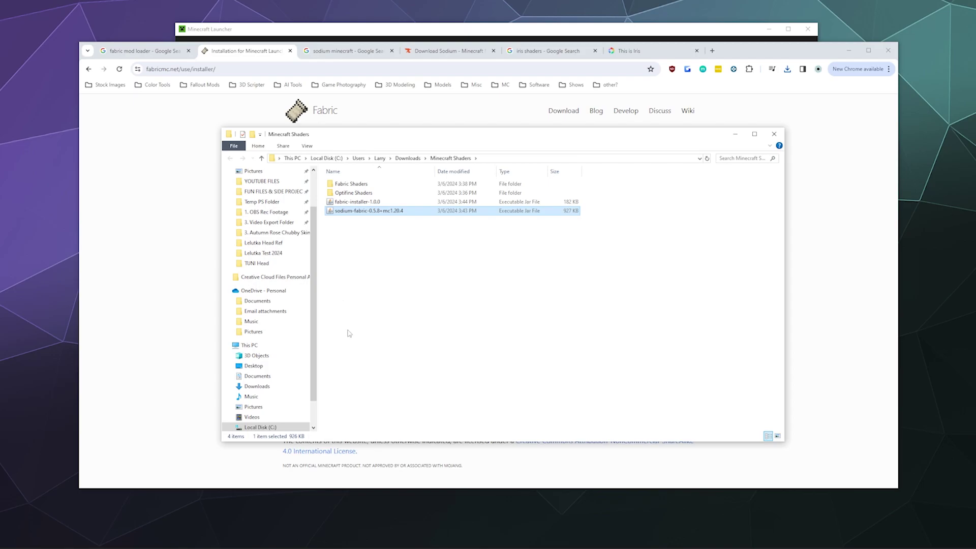
Step: Switch to Minecraft Launcher, run the unmodded Latest release 1.20.4 once up to its world list, and close the game
key(alt+Tab)
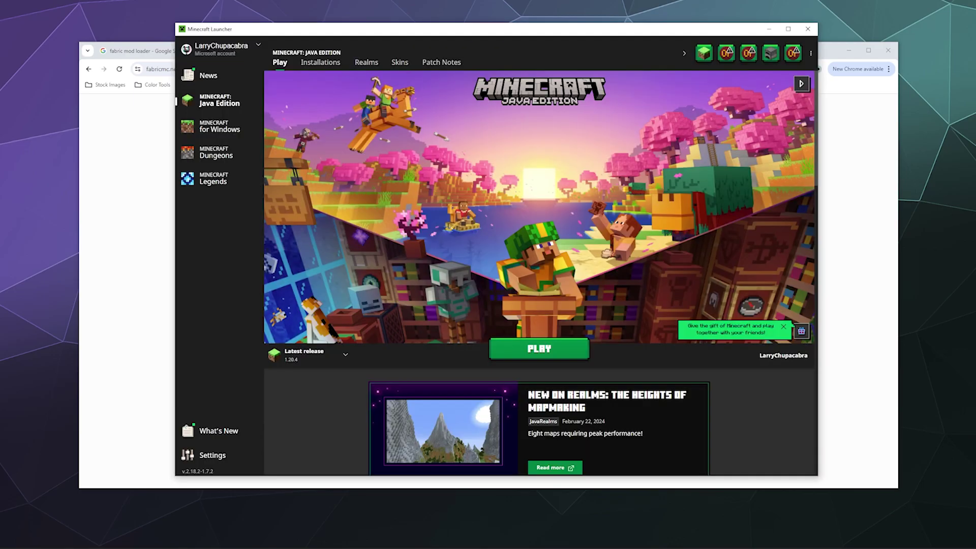
mouse_move(468, 43)
mouse_down()
mouse_move(376, 57)
mouse_move(456, 56)
mouse_move(458, 46)
mouse_up()
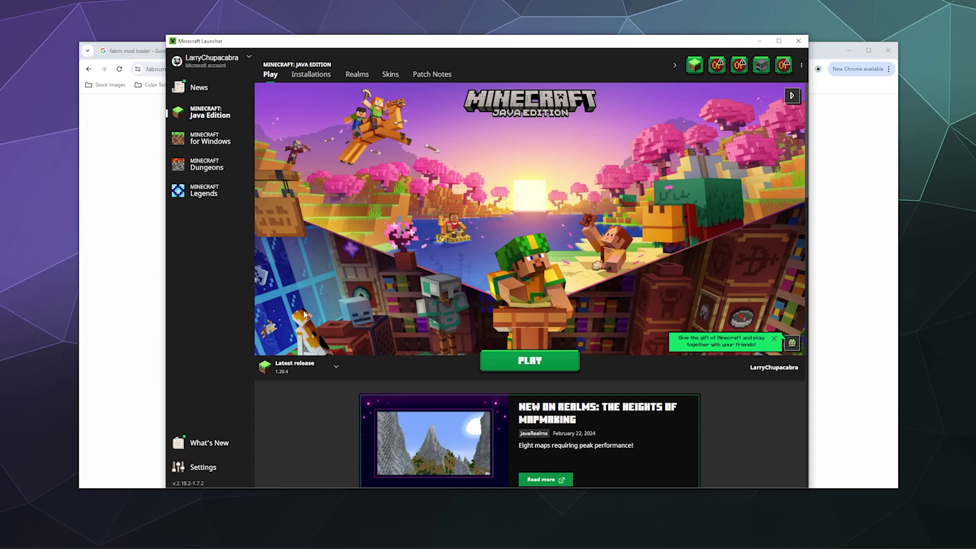
click(508, 362)
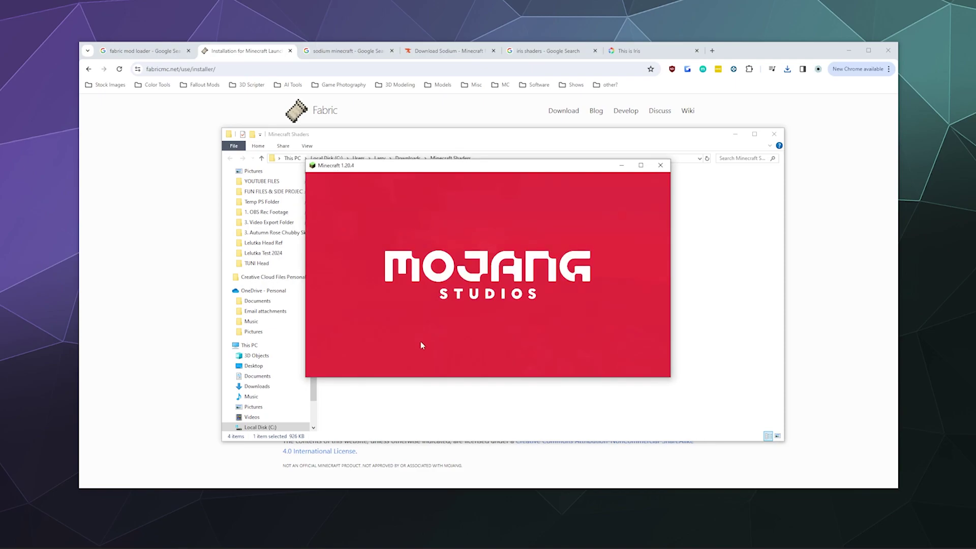
click(470, 273)
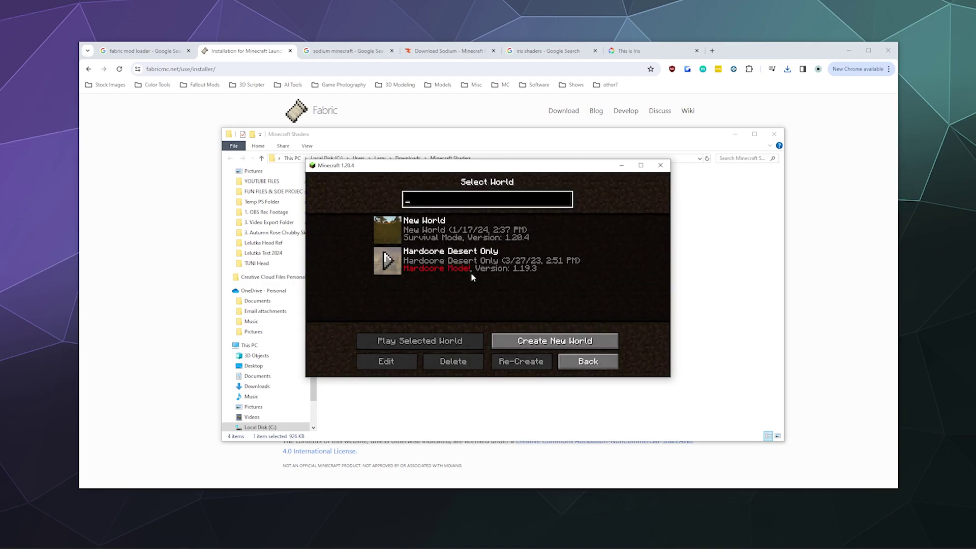
click(572, 363)
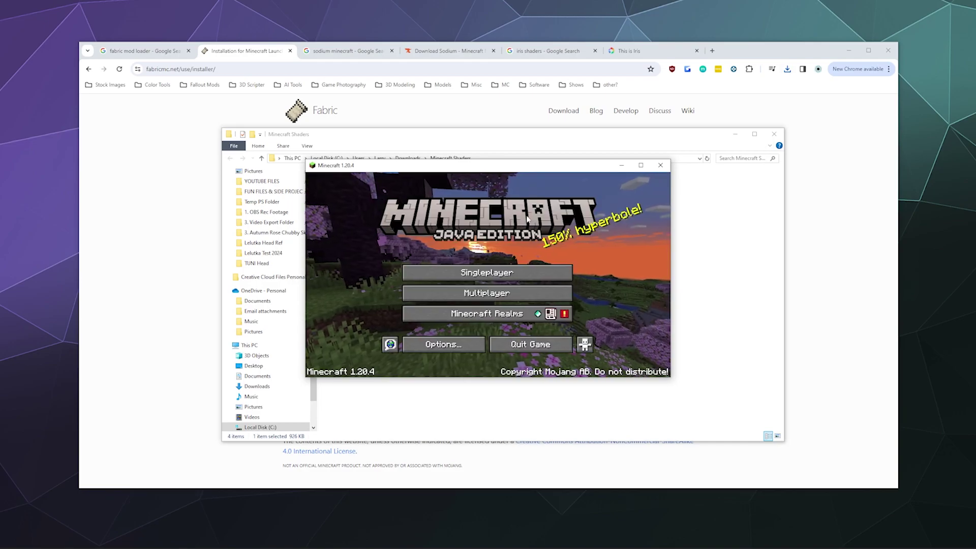
click(659, 166)
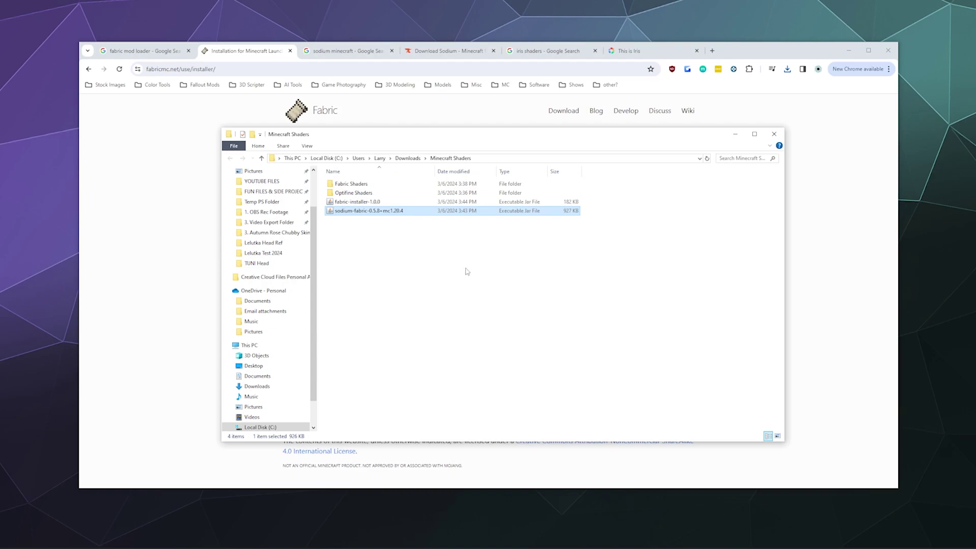
Step: Run fabric-installer-1.0.0 to install Fabric Loader 0.15.7 for Minecraft 1.20.4 with a profile, and close the installer
click(355, 202)
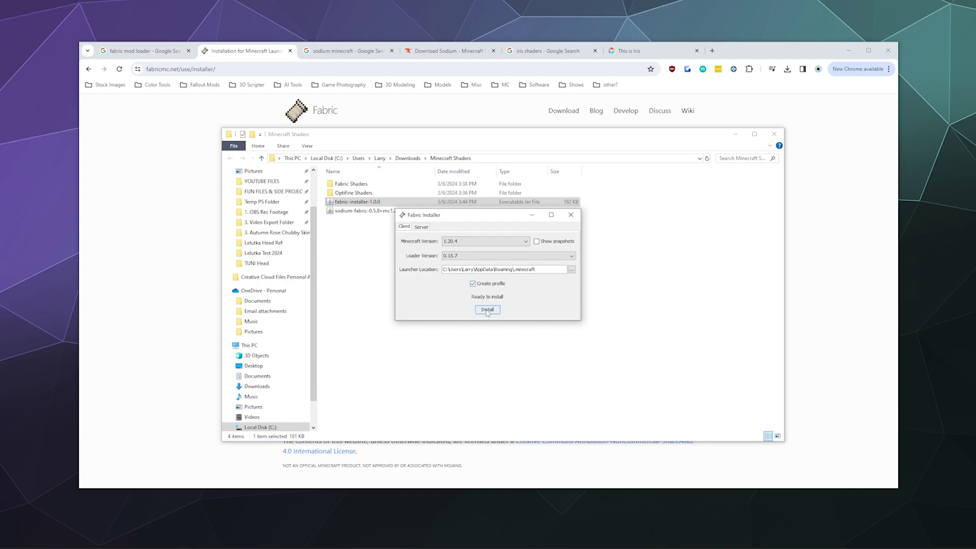
click(486, 310)
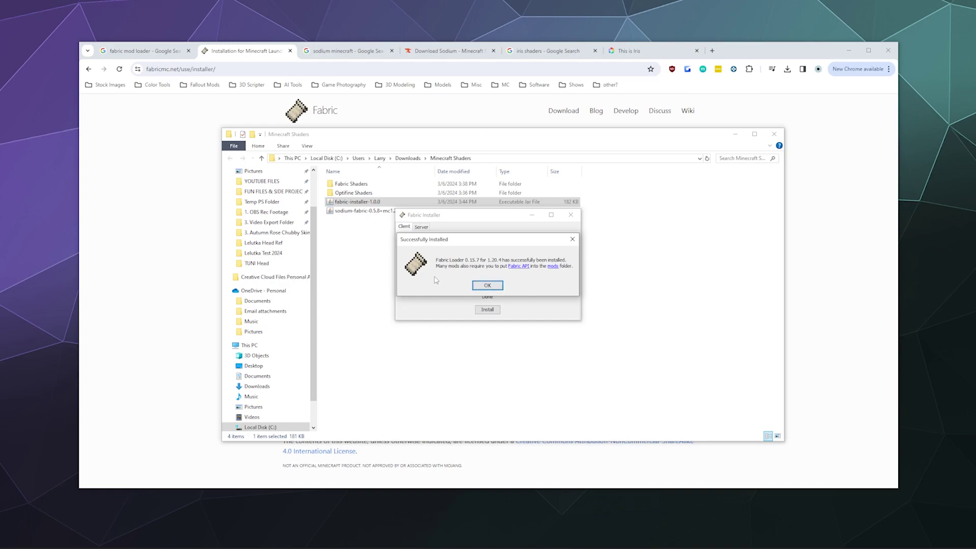
click(487, 285)
click(570, 214)
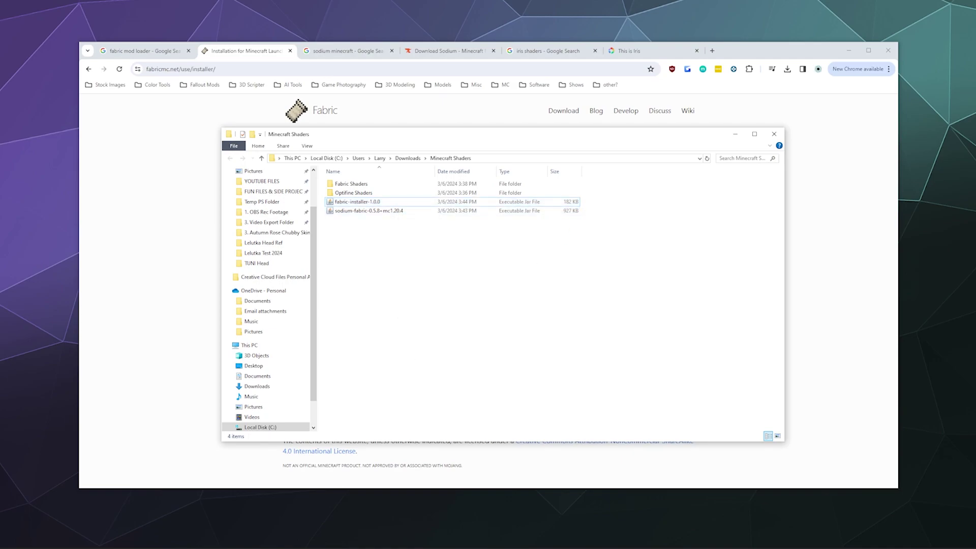
Step: Start Minecraft Launcher and open the game folder of the fabric-loader-1.20.4 installation
key(super)
text(minecraft)
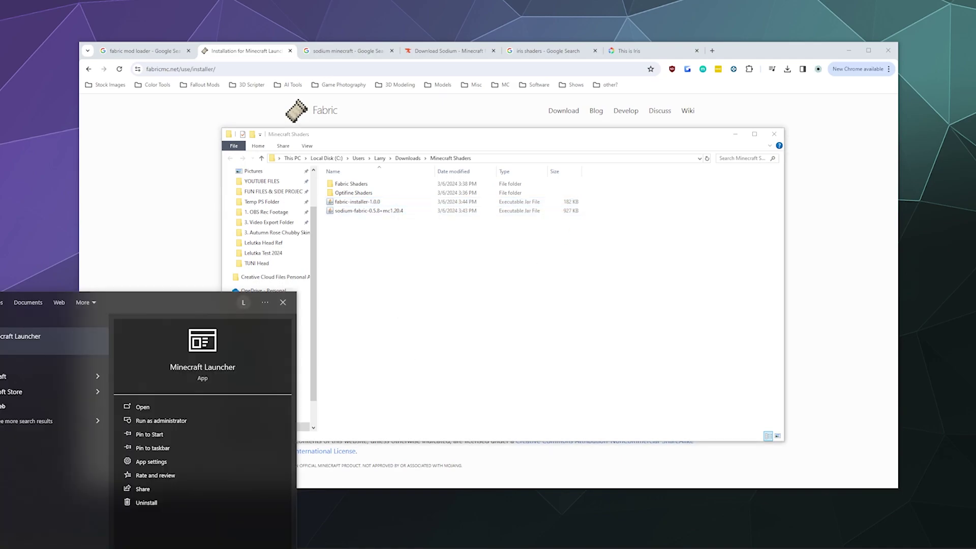
key(Return)
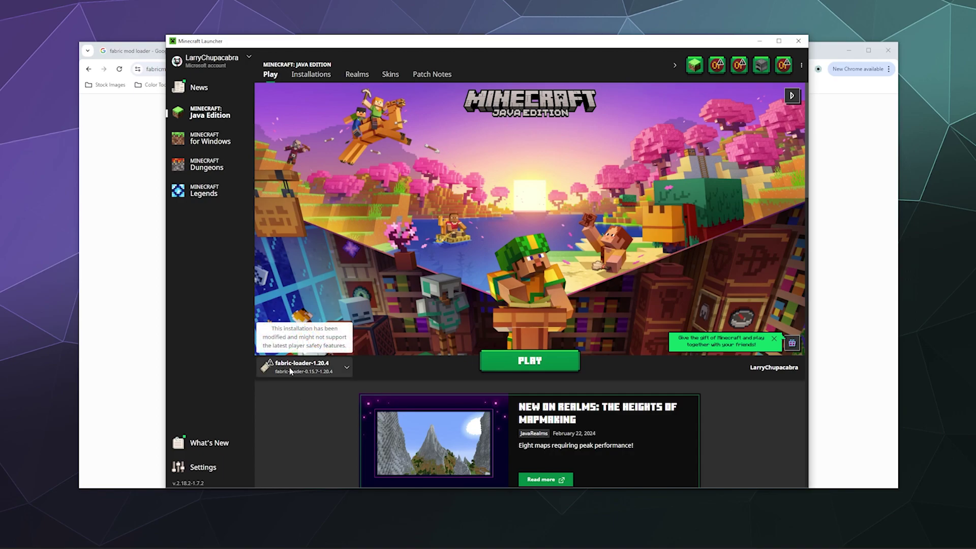
mouse_move(315, 372)
click(309, 77)
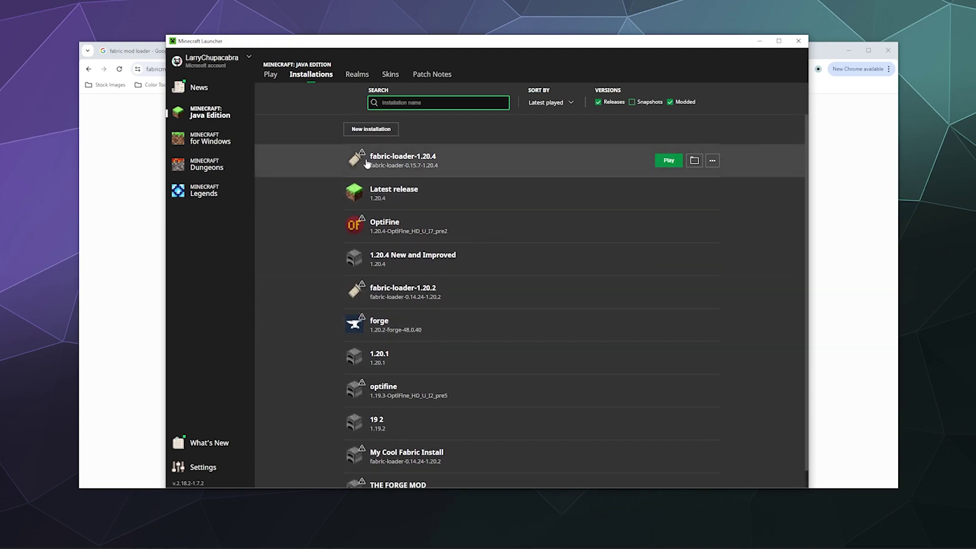
click(694, 162)
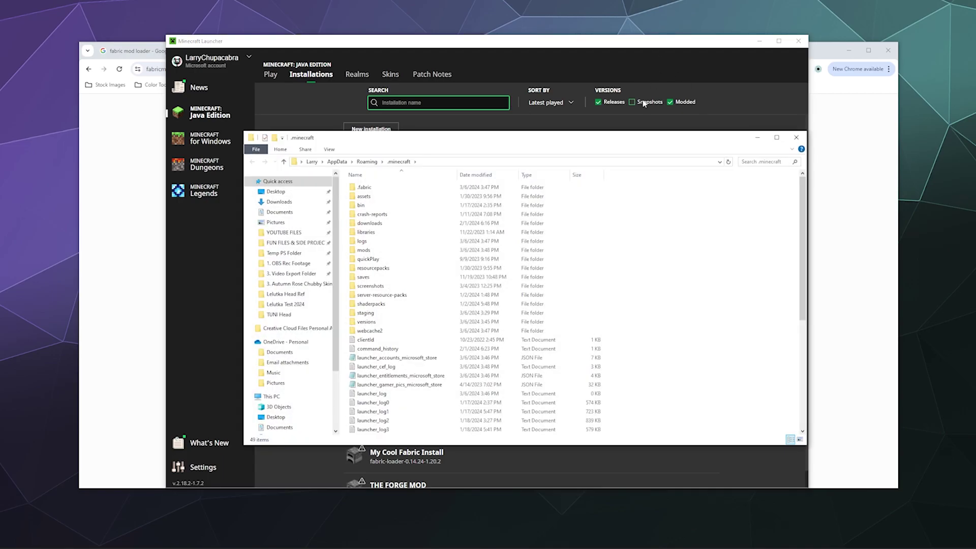
Step: Open the mods folder inside .minecraft
drag(584, 141, 549, 149)
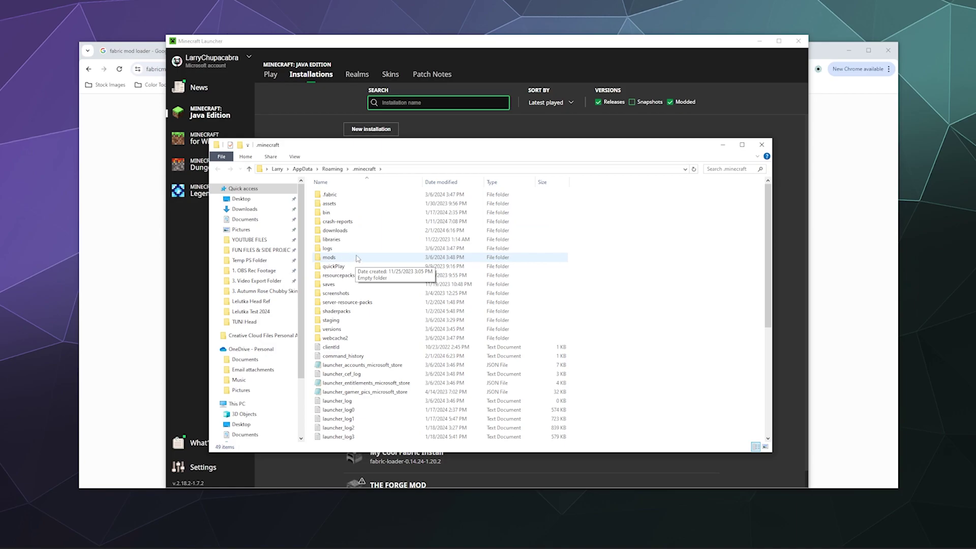
right_click(627, 272)
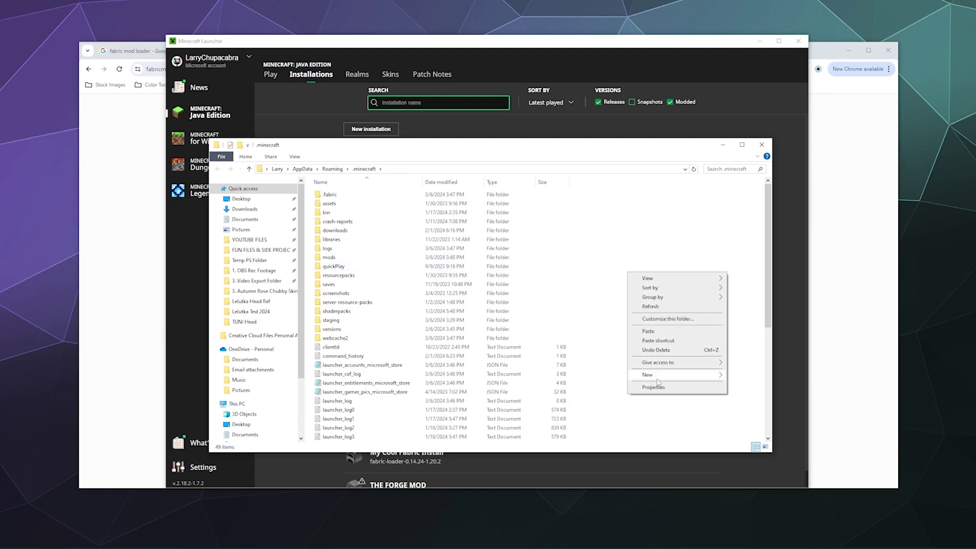
mouse_move(647, 378)
click(584, 272)
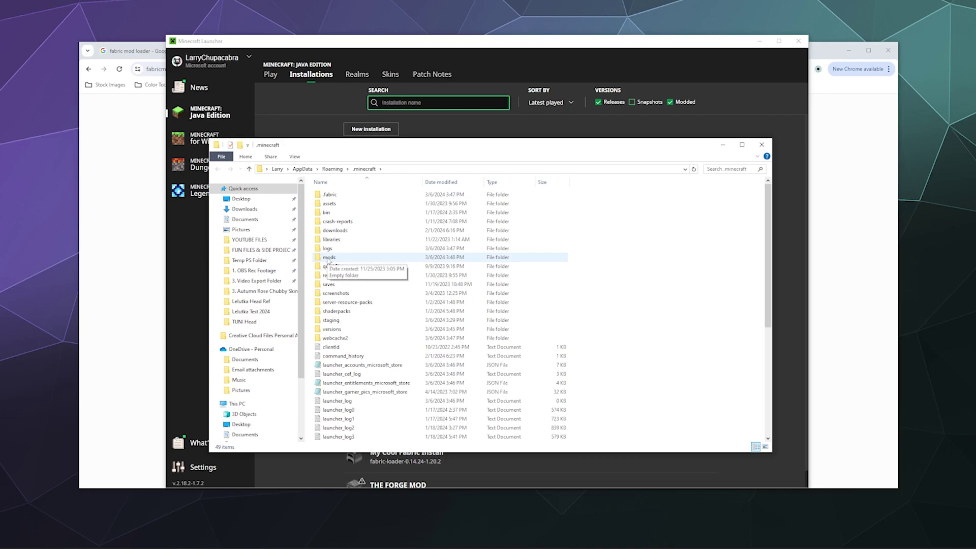
double_click(364, 259)
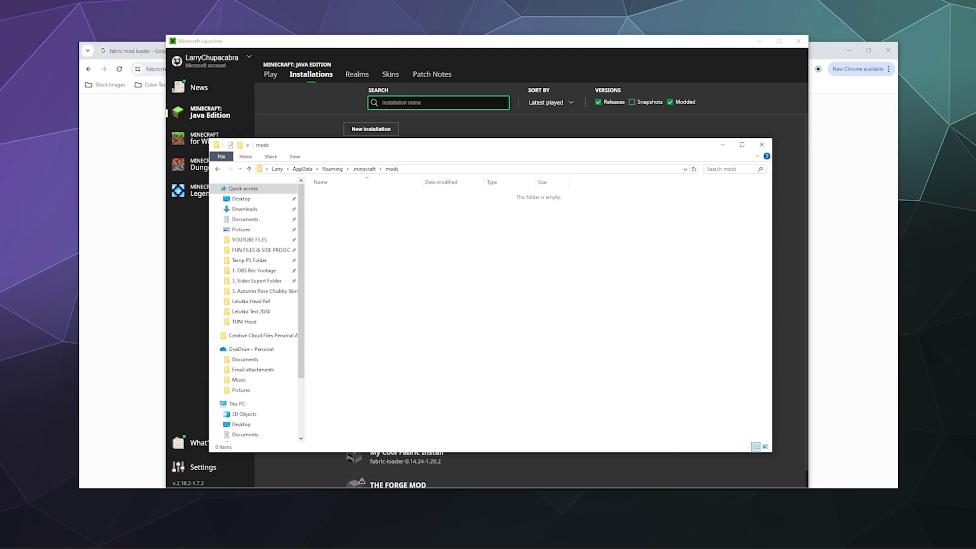
Step: Copy sodium-fabric-0.5.8+mc1.20.4 from the Minecraft Shaders download folder into the mods folder
key(alt+Tab)
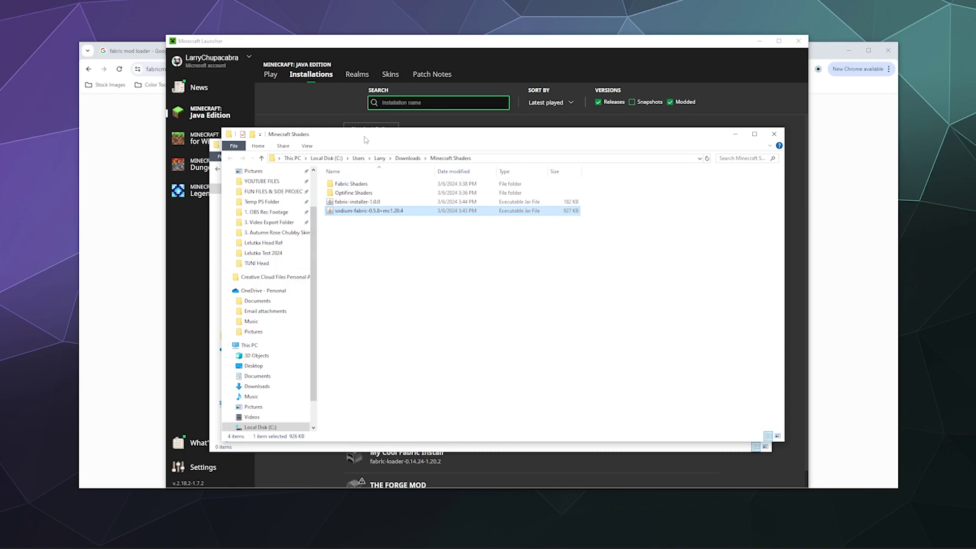
drag(365, 139, 628, 113)
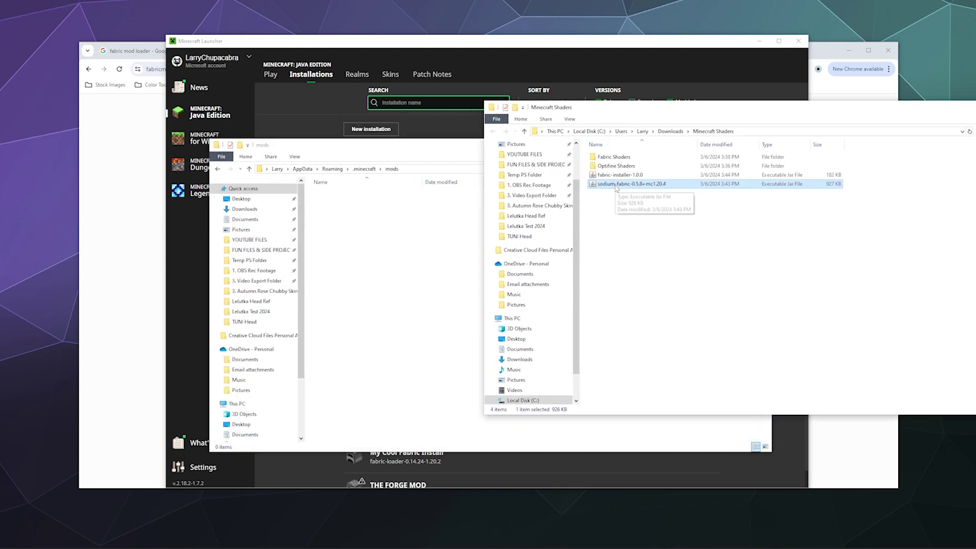
right_click(646, 190)
click(657, 333)
click(349, 310)
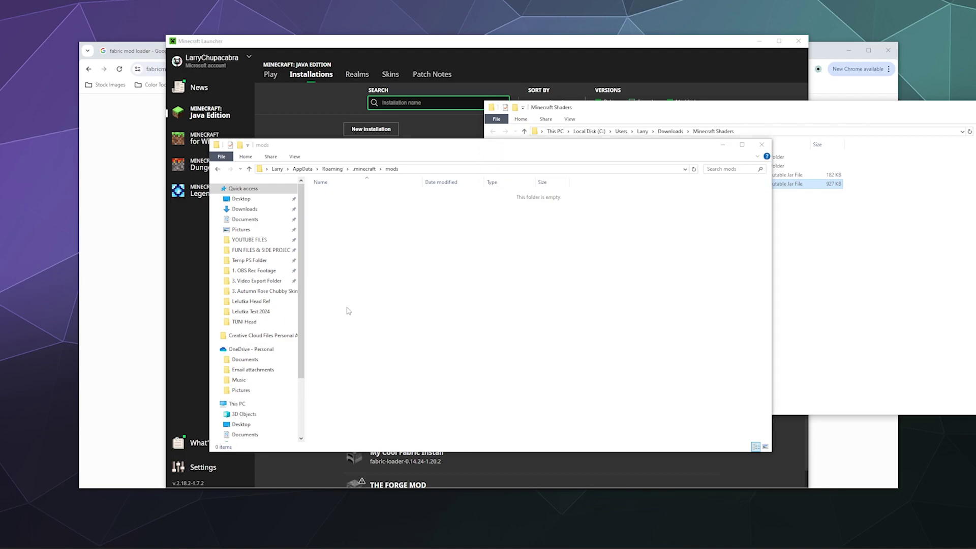
right_click(371, 271)
click(405, 333)
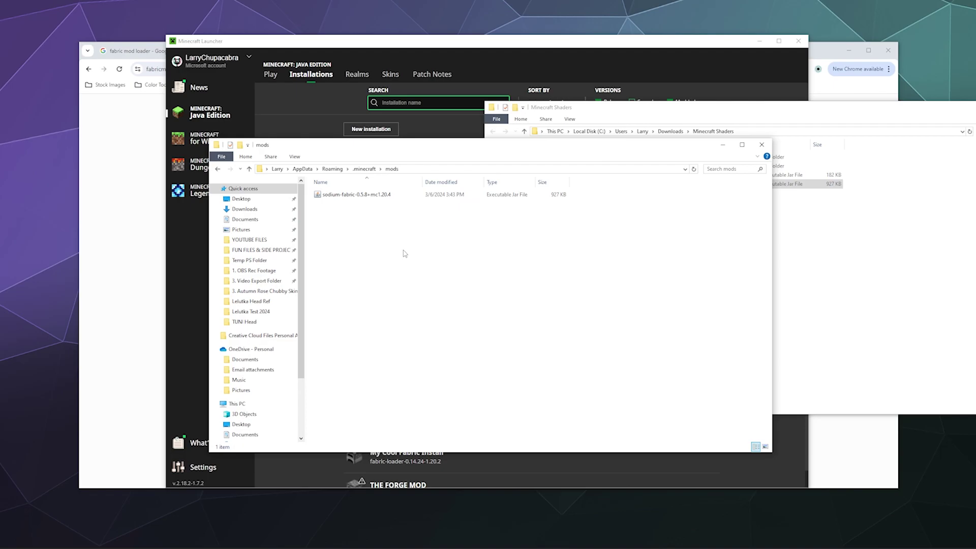
click(842, 115)
click(868, 118)
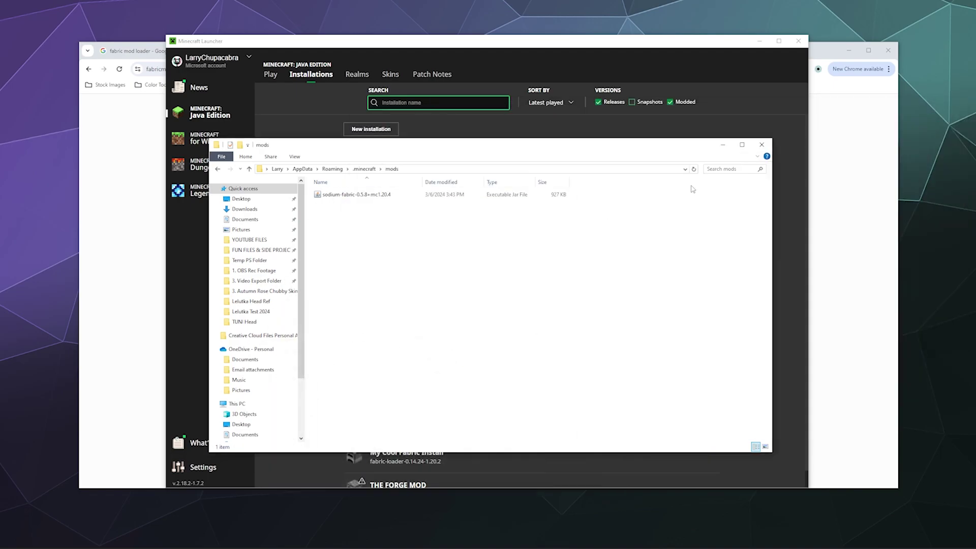
Step: Look into the resourcepacks and mods folders inside .minecraft, and return to the .minecraft folder
click(364, 168)
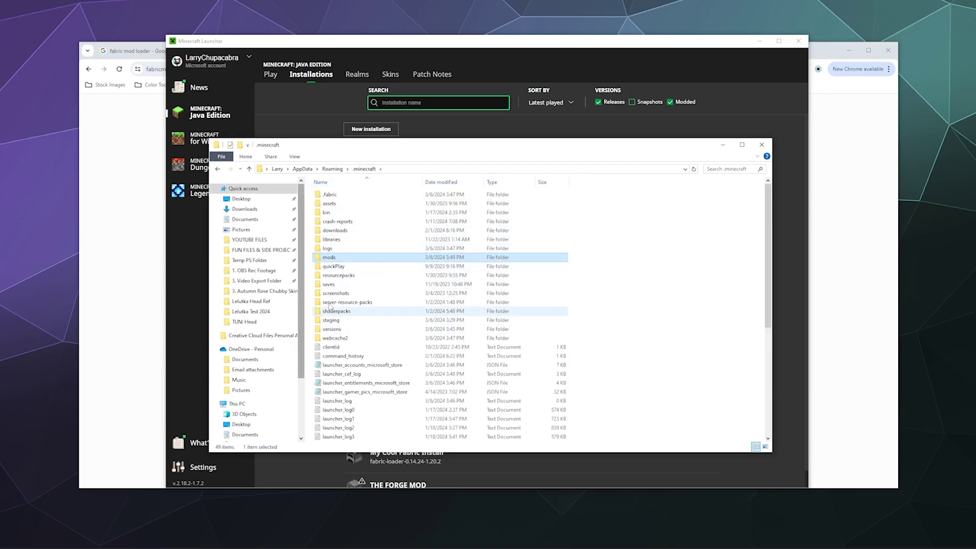
double_click(352, 277)
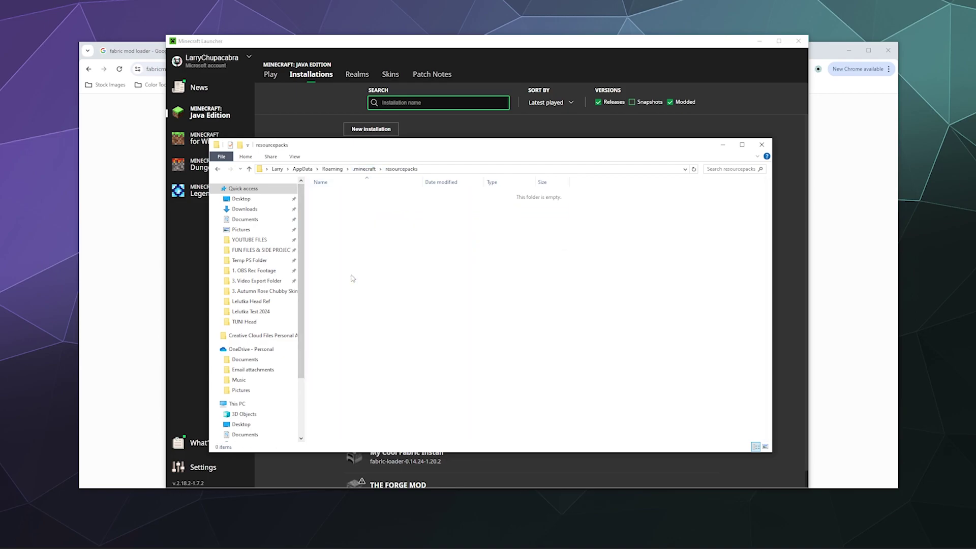
click(218, 169)
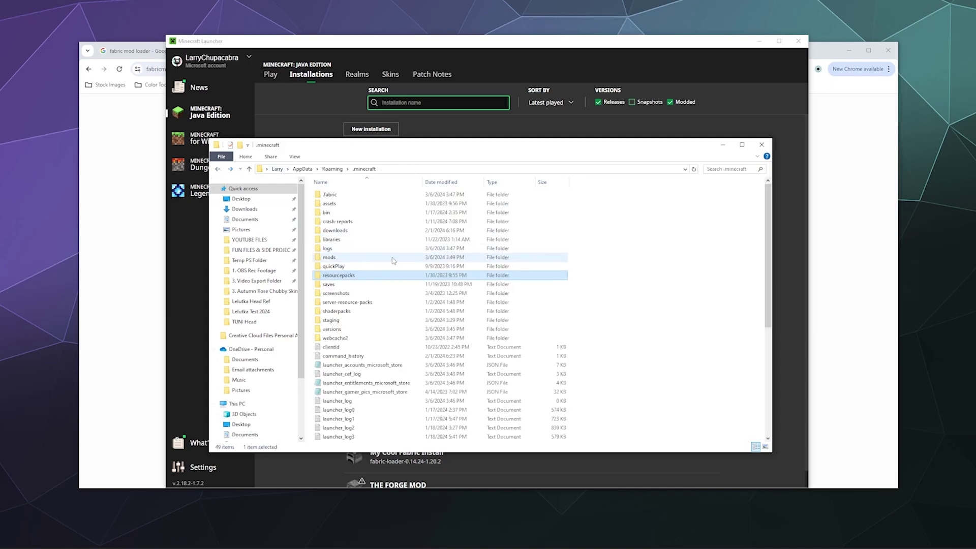
double_click(381, 257)
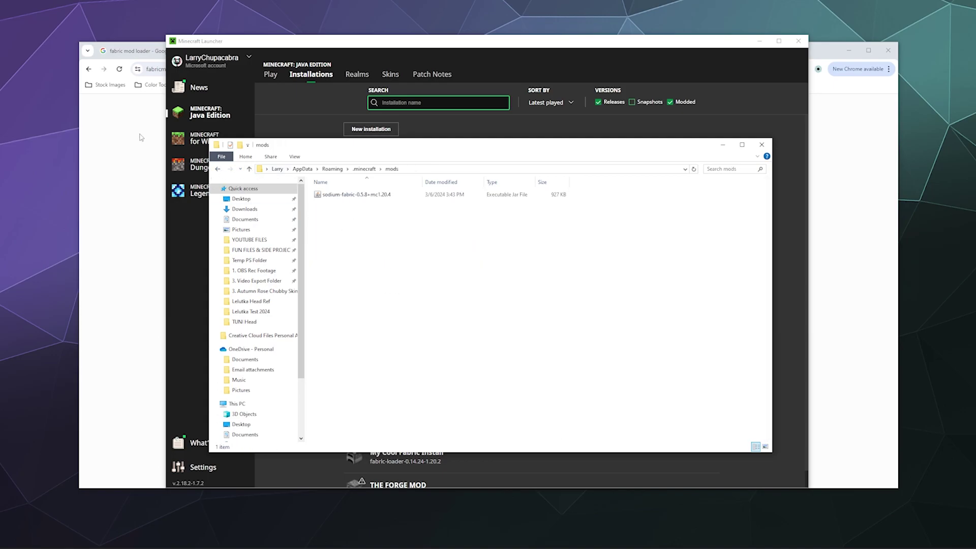
click(218, 169)
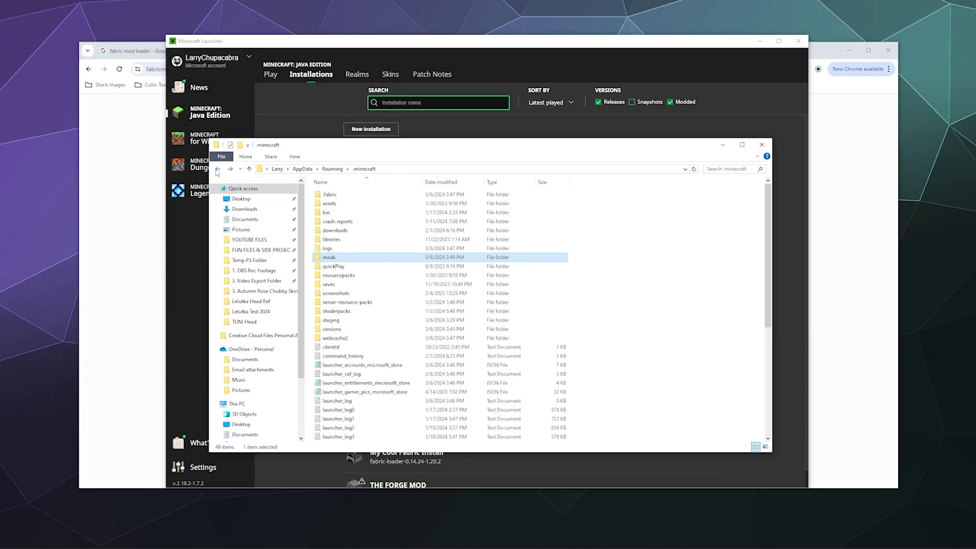
Step: Switch to Minecraft Launcher, launch the Fabric 1.20.4 game, and load the singleplayer world New World
click(318, 105)
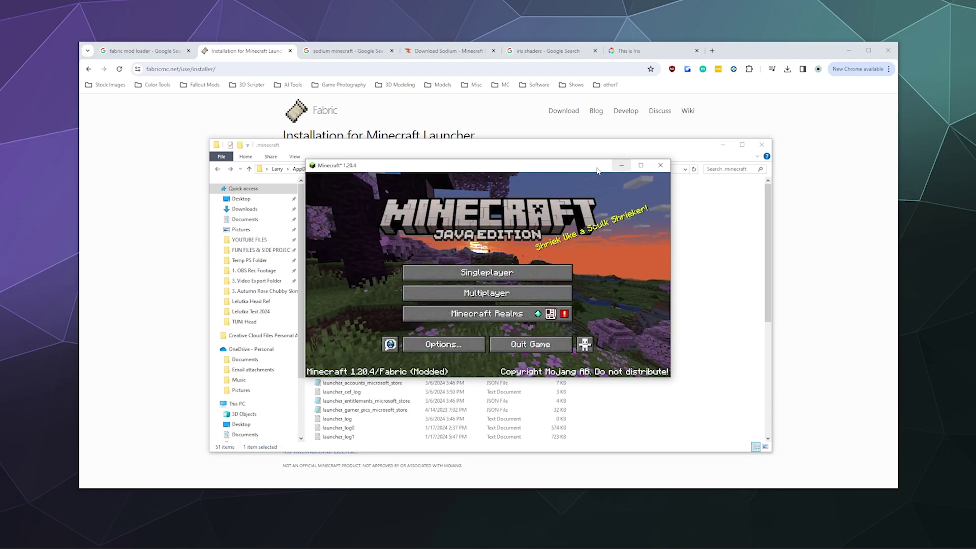
drag(579, 170, 552, 151)
click(488, 254)
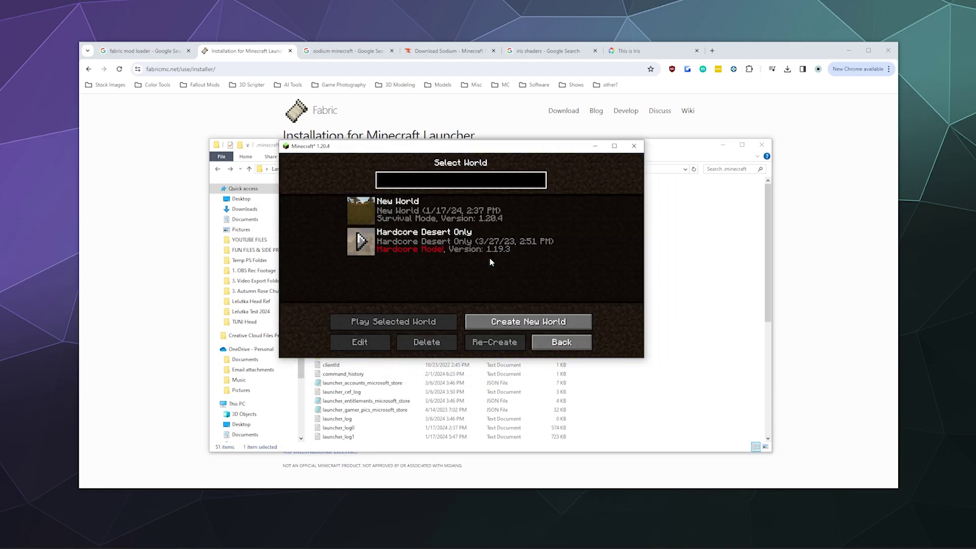
click(470, 209)
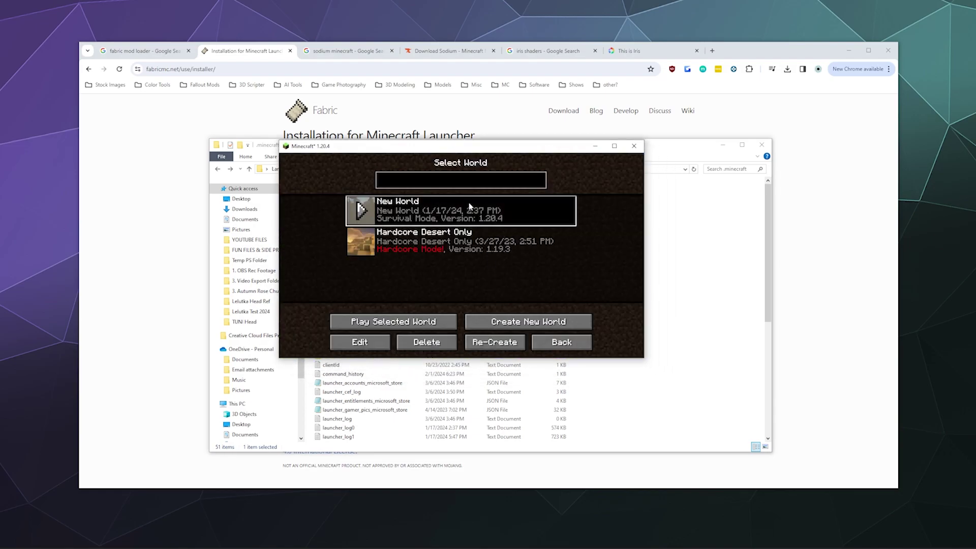
click(369, 323)
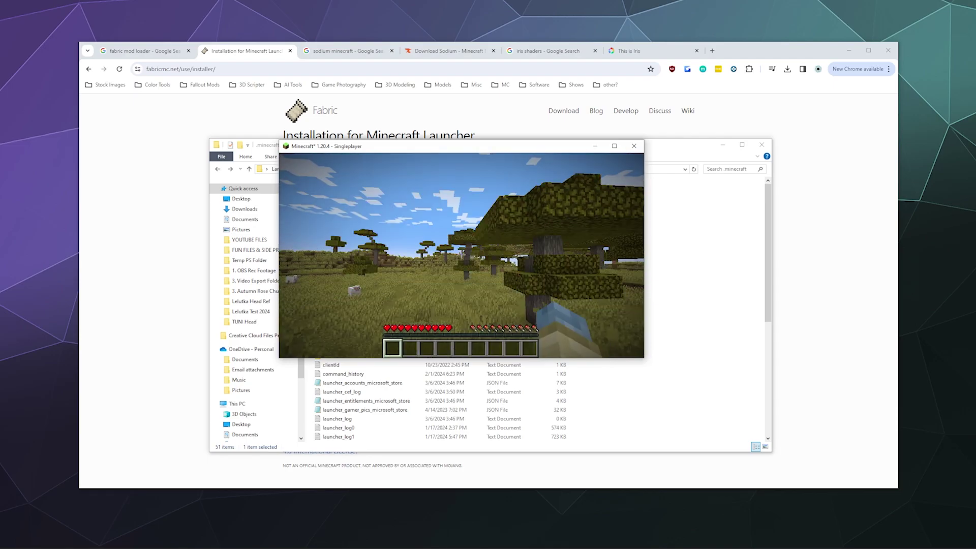
Step: Pause the game and review the General, Quality, Performance and Advanced pages of Sodium's video settings
mouse_move(461, 255)
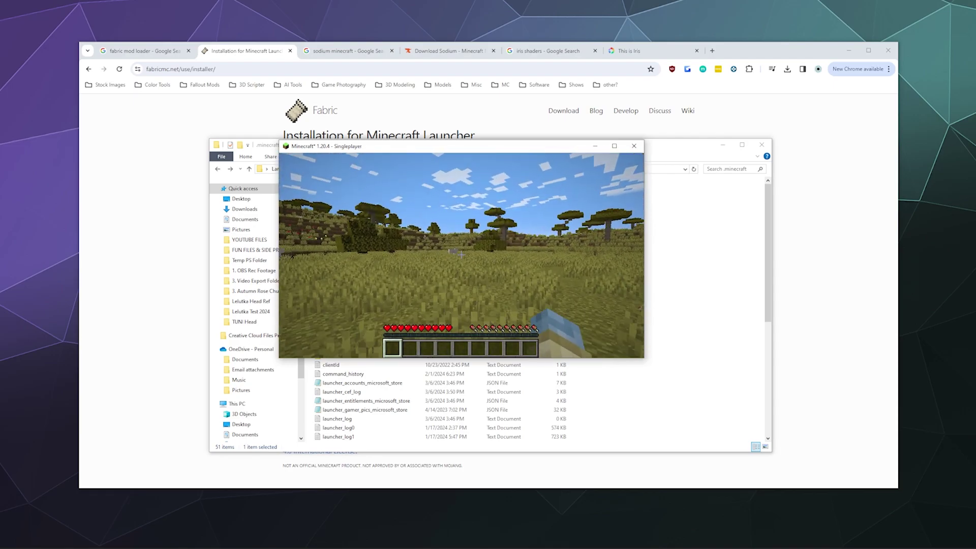
key(Escape)
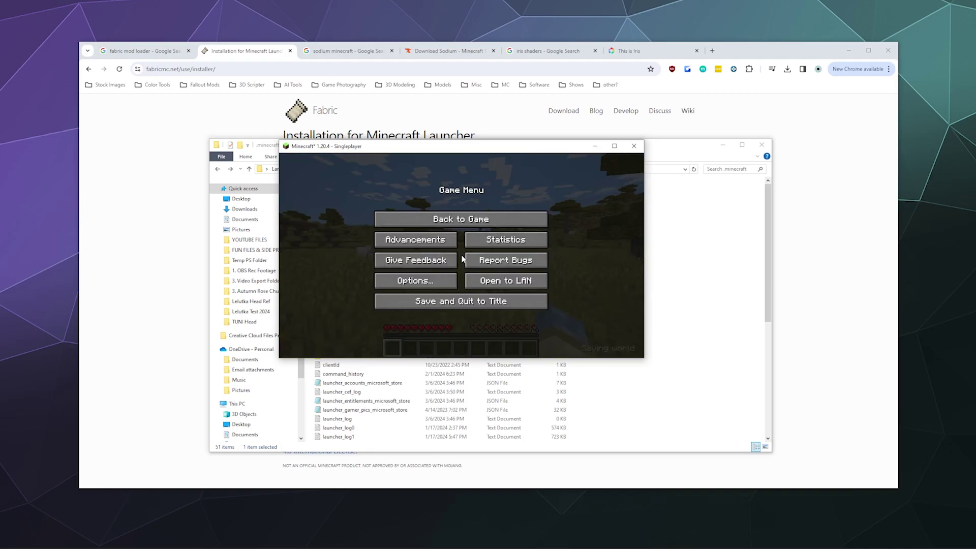
click(447, 282)
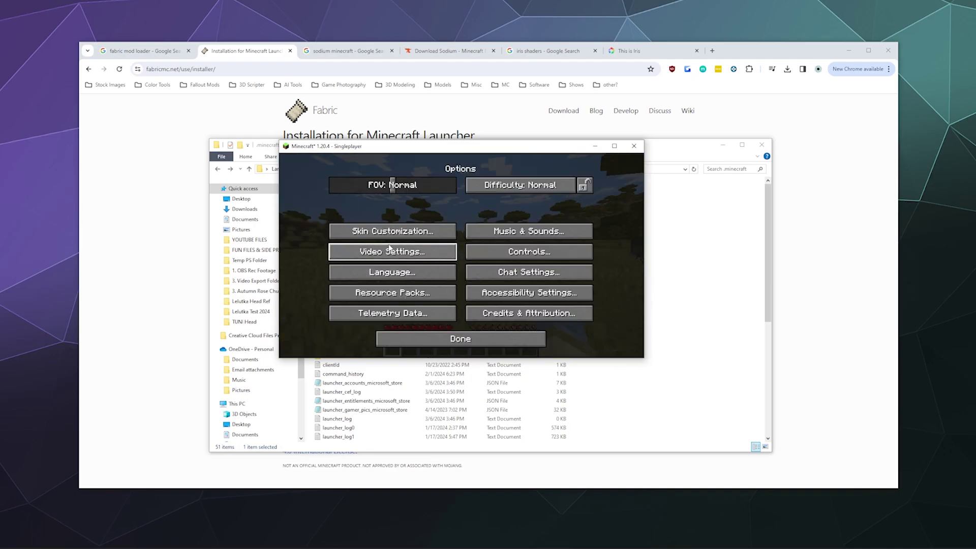
click(390, 253)
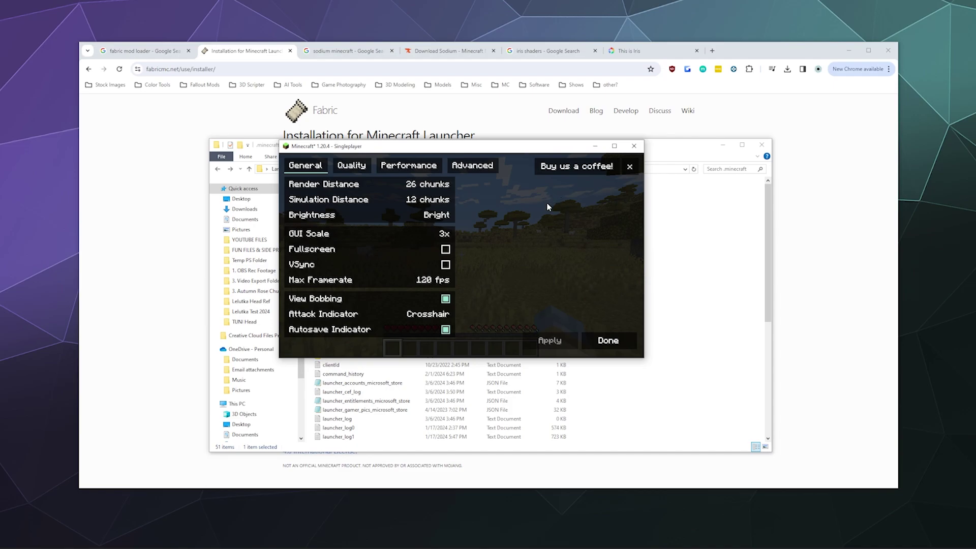
click(351, 165)
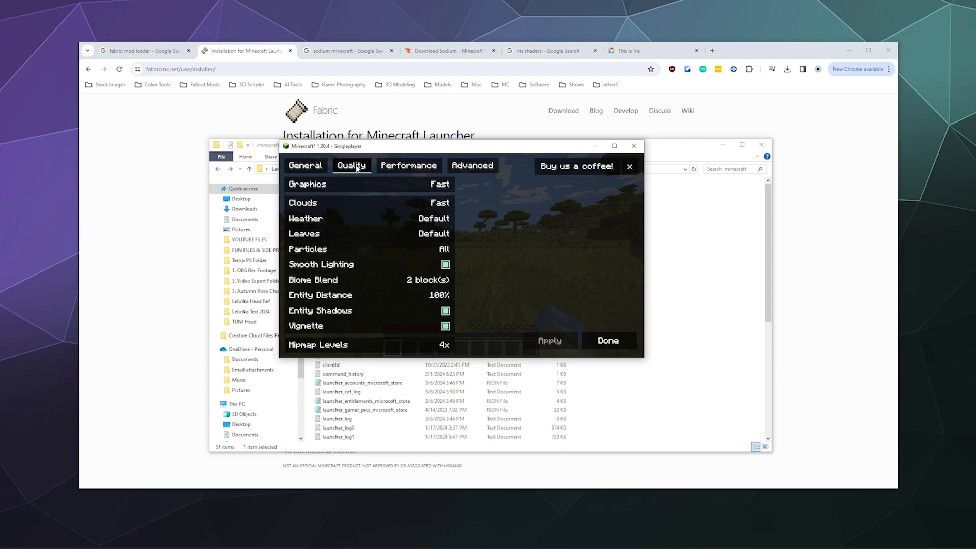
click(402, 168)
click(472, 166)
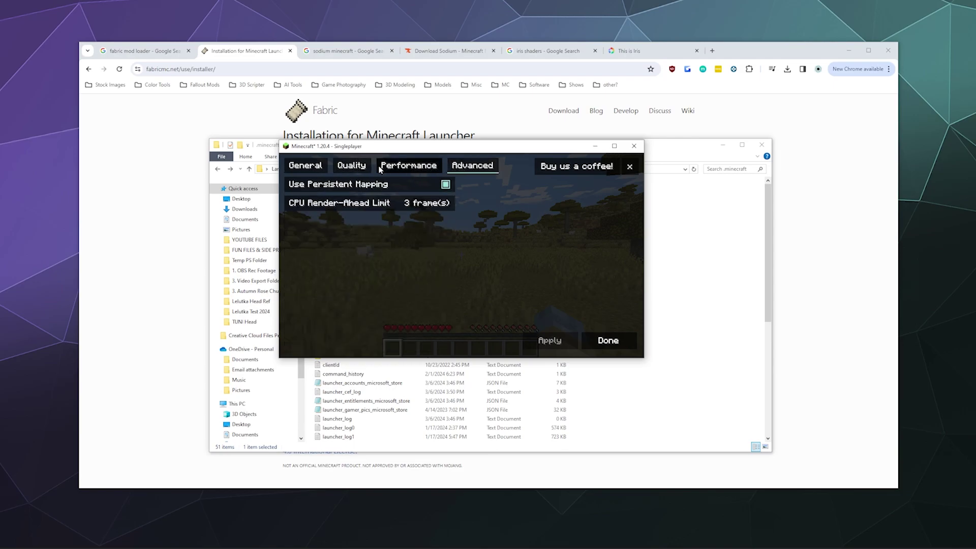
click(305, 165)
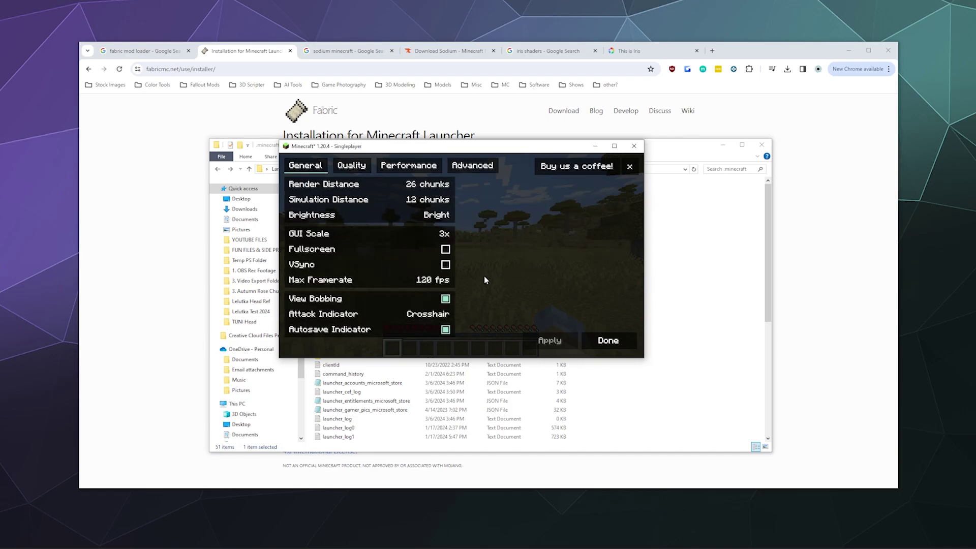
mouse_move(438, 280)
Step: Leave the video settings and options, and save and quit the world to the title screen
click(599, 343)
click(503, 336)
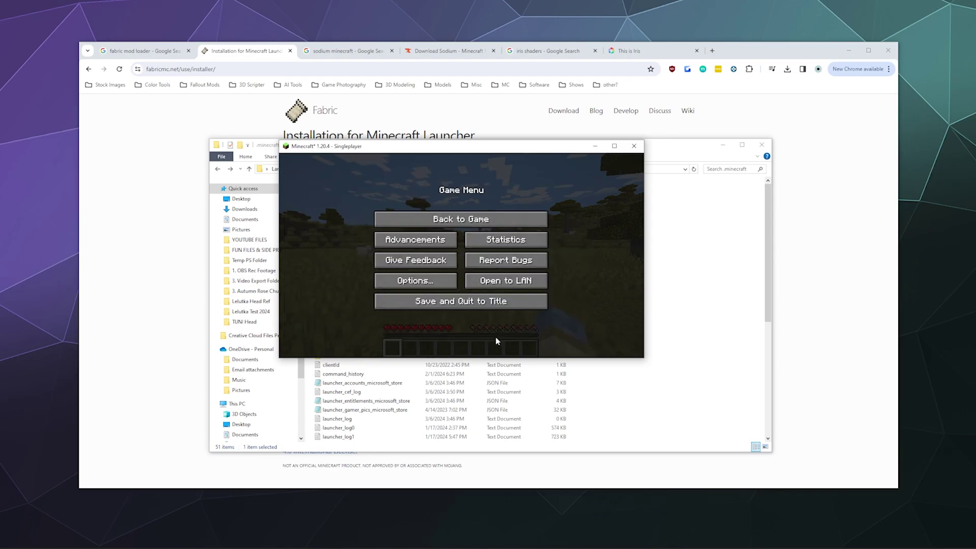
click(451, 303)
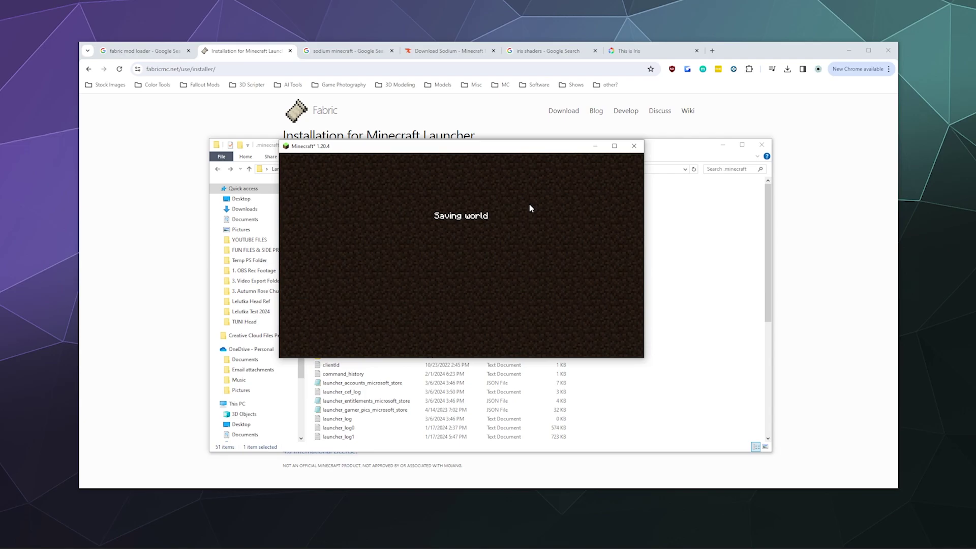
drag(503, 148, 553, 172)
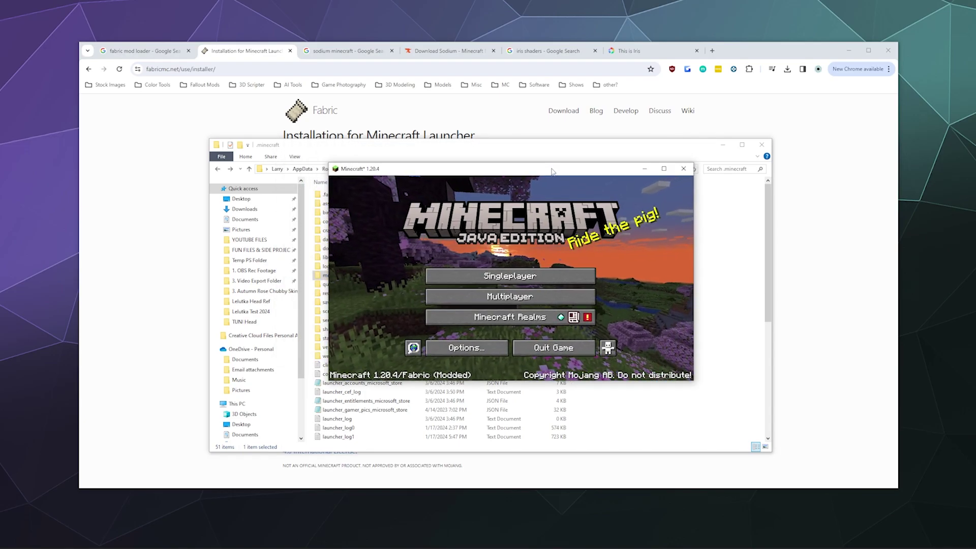